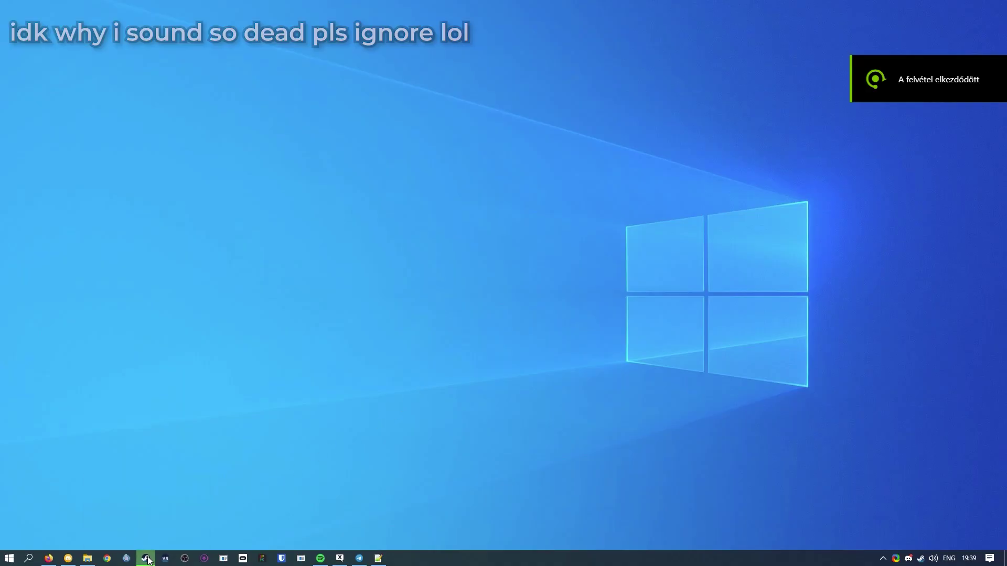
# Step: From the Steam library, browse SteamVR's local files and bring that Explorer window forward
pyautogui.click(147, 559)
pyautogui.rightClick(103, 130)
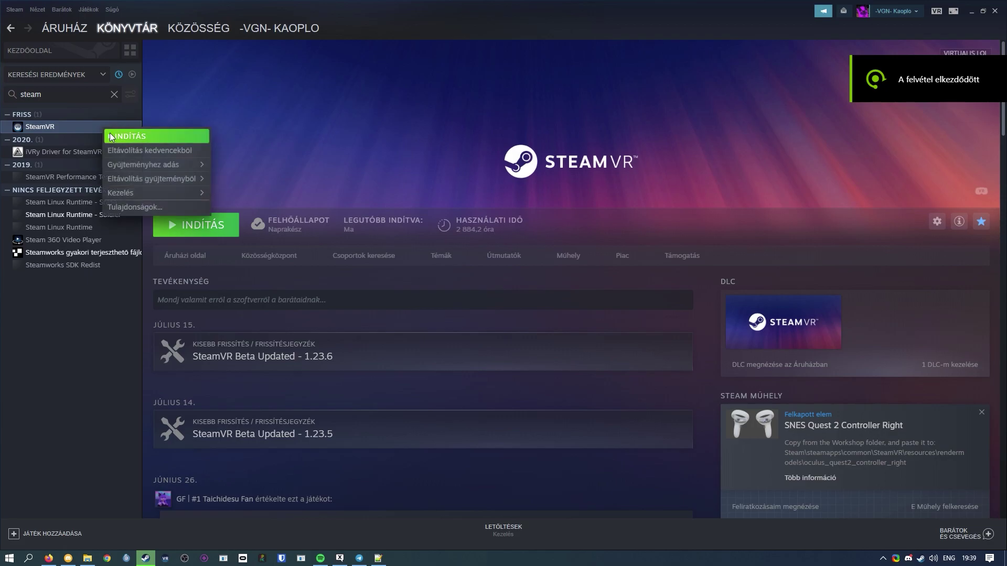
pyautogui.moveTo(159, 194)
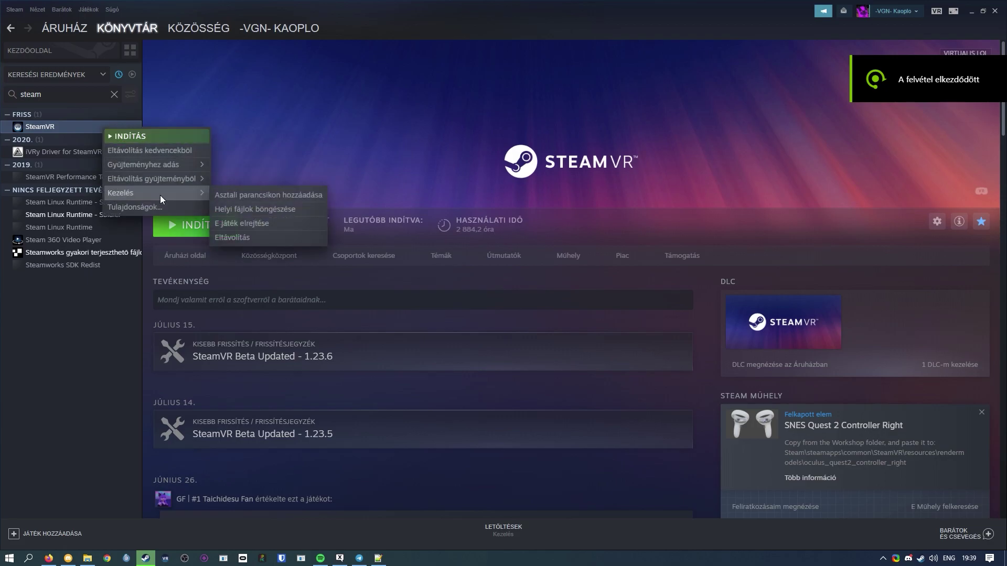
pyautogui.click(266, 208)
pyautogui.moveTo(87, 557)
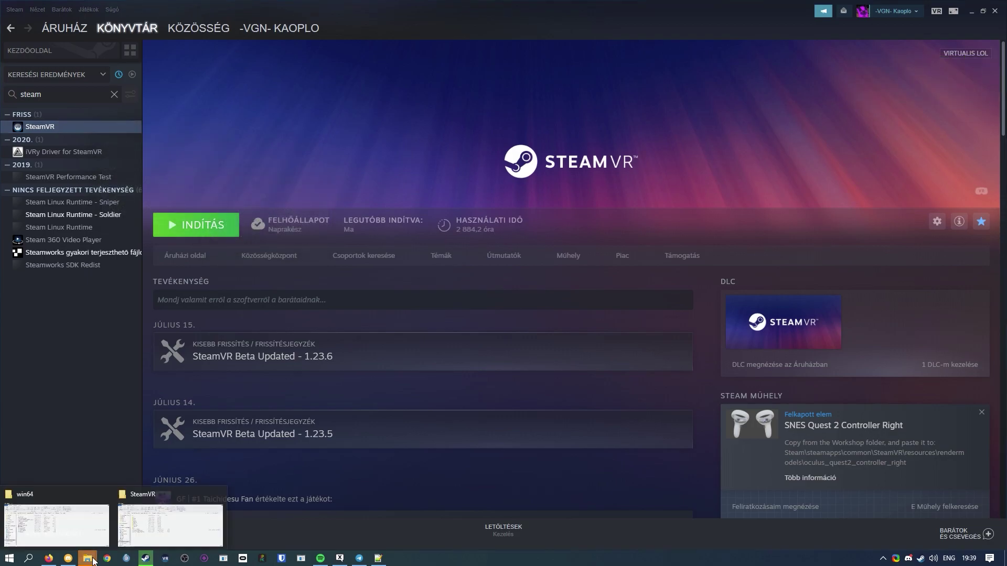
pyautogui.click(117, 538)
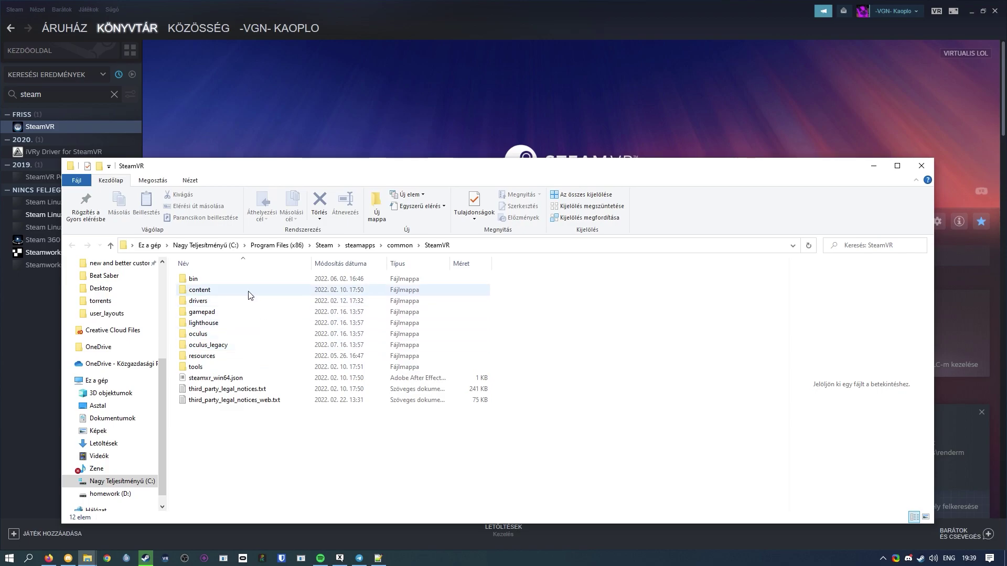
# Step: Drill down from SteamVR's tools folder through lighthouse and bin toward win64
pyautogui.click(218, 368)
pyautogui.doubleClick(218, 367)
pyautogui.doubleClick(228, 287)
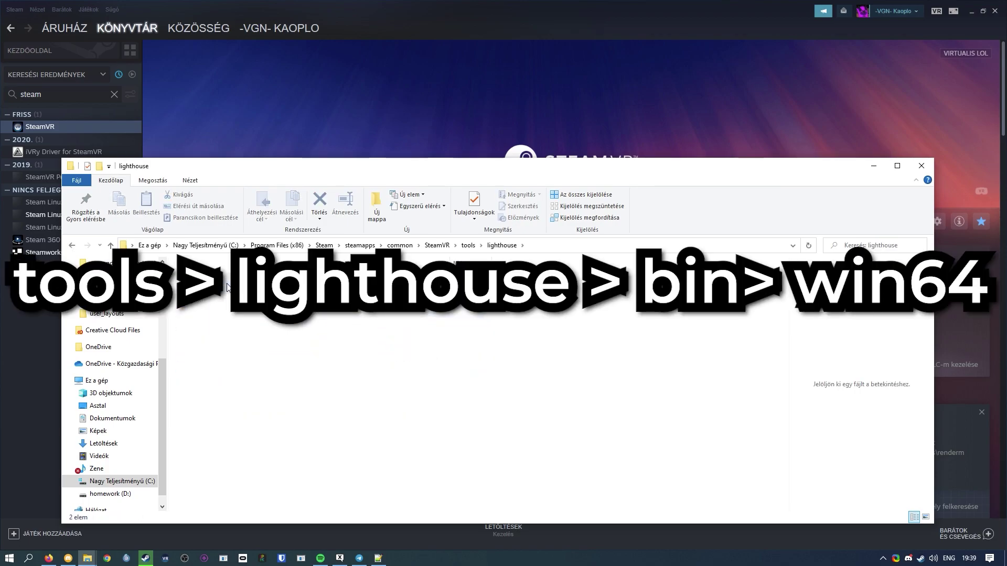
pyautogui.doubleClick(227, 287)
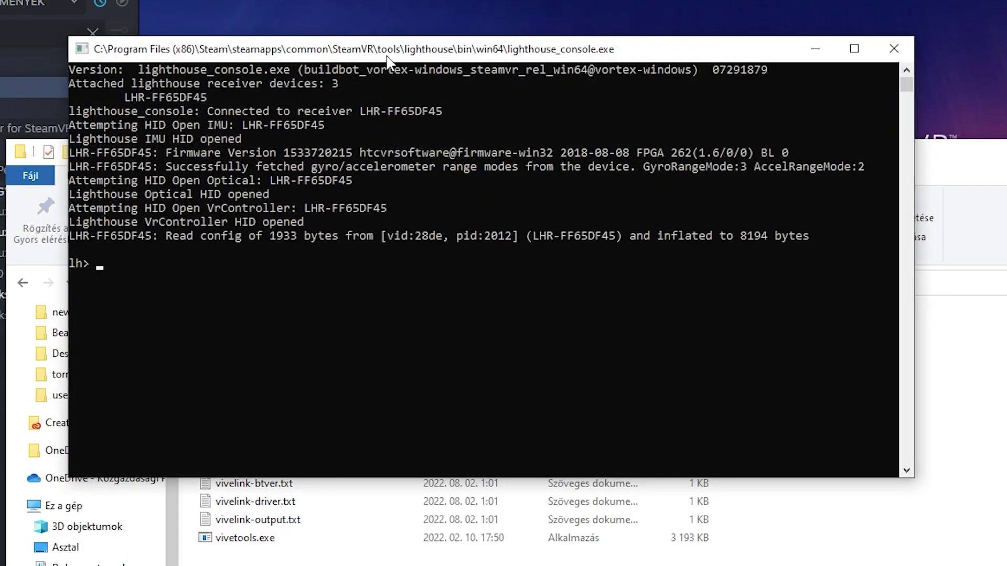
# Step: Reposition the console and run downloadconfig to save the receiver config as LHR-FF65DF45.json
pyautogui.moveTo(387, 58)
pyautogui.mouseDown()
pyautogui.moveTo(498, 96)
pyautogui.moveTo(536, 124)
pyautogui.mouseUp()
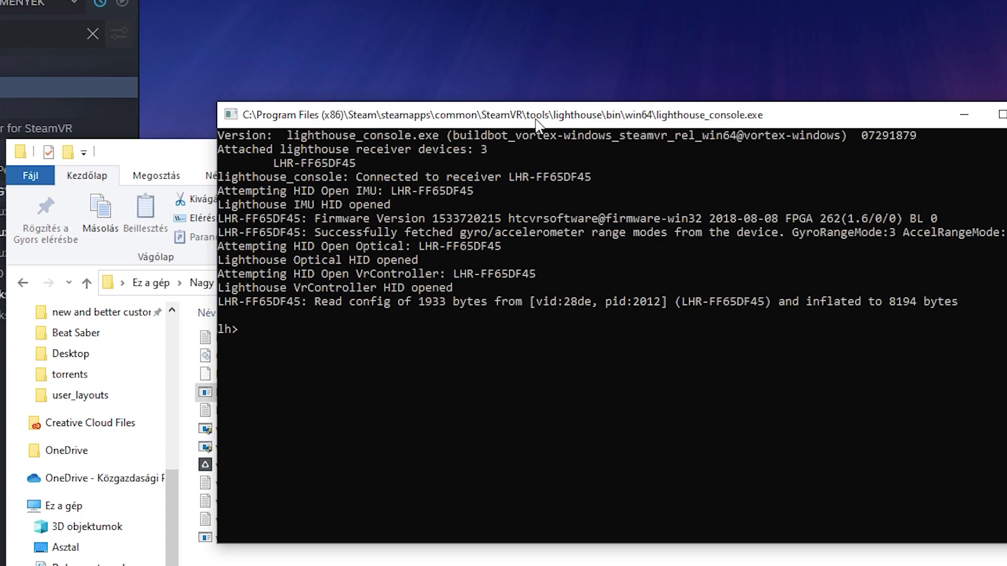
pyautogui.write('downloadconfig')
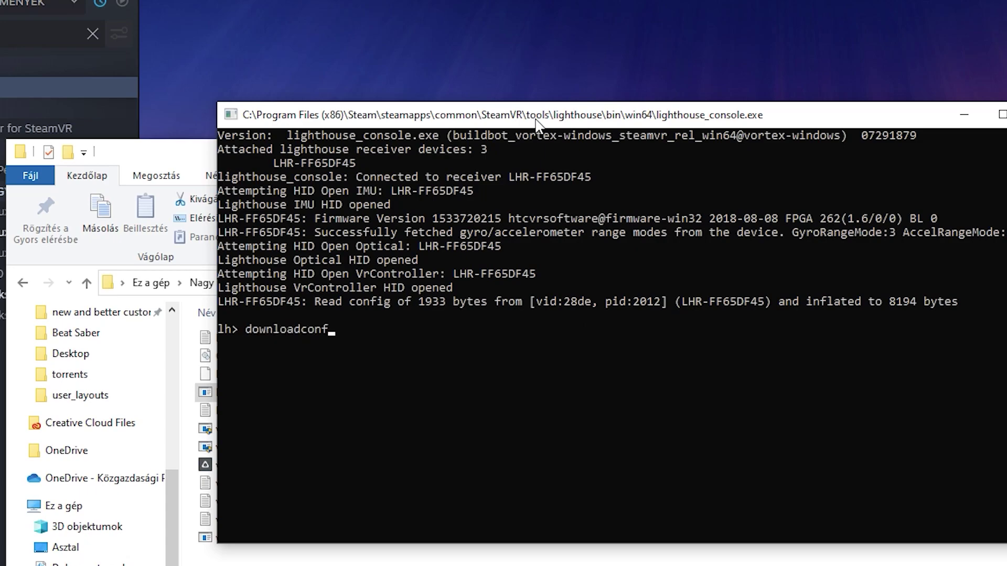
pyautogui.press('Return')
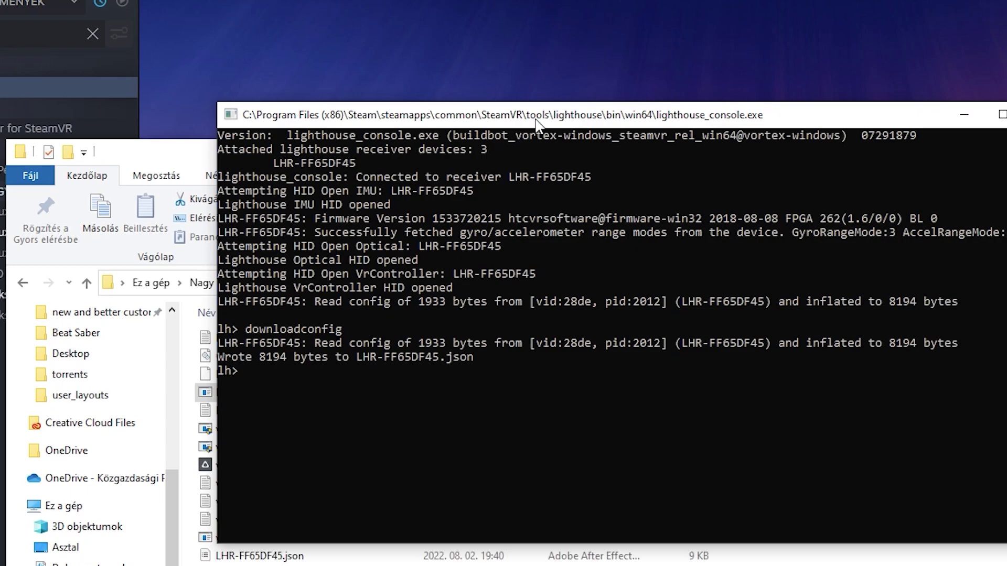
# Step: Duplicate LHR-FF65DF45.json and name the copy LHR-FF65DF45controller.json as a backup
pyautogui.hotkey('alt', 'Tab')
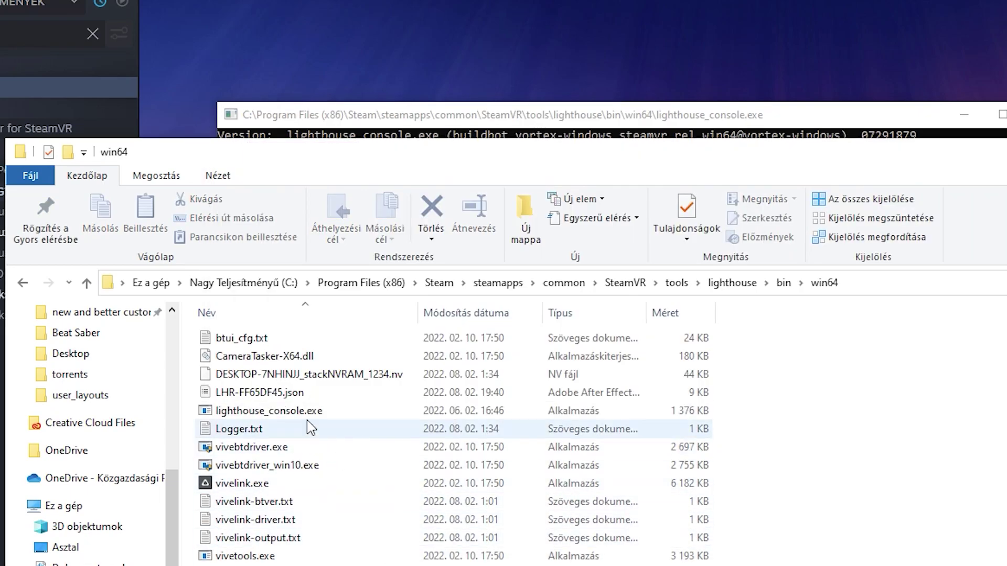
pyautogui.click(286, 394)
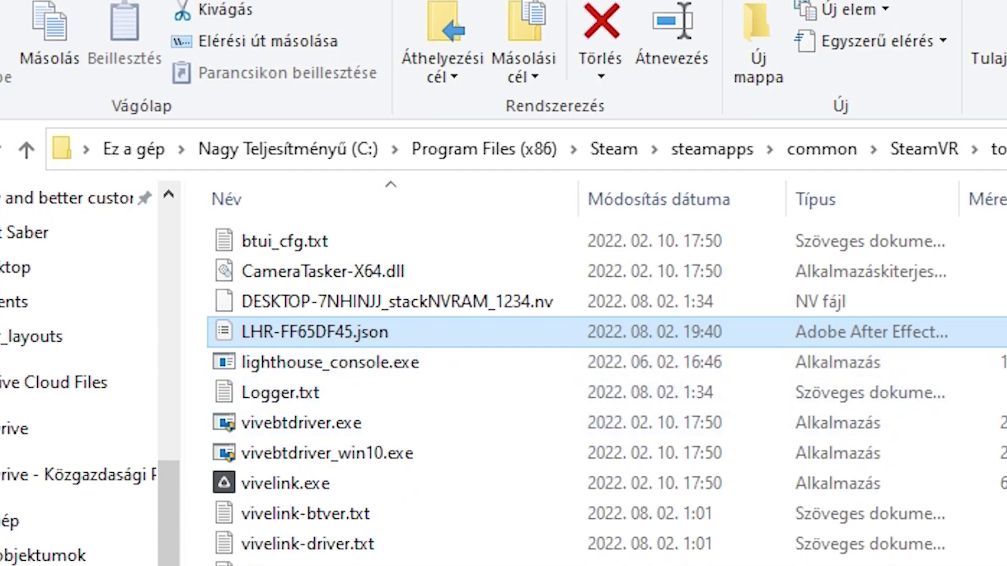
pyautogui.hotkey('ctrl', 'c')
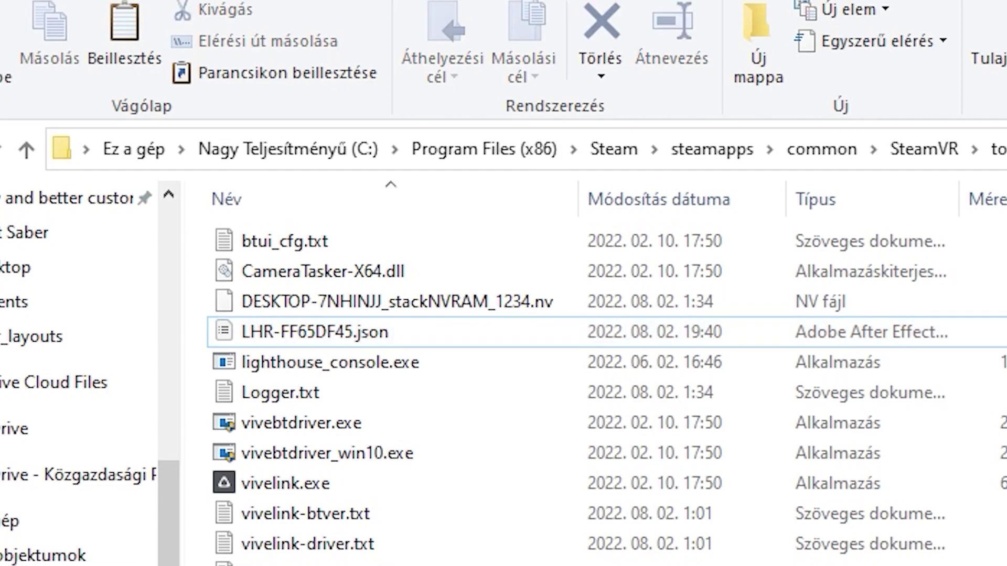
pyautogui.hotkey('ctrl', 'v')
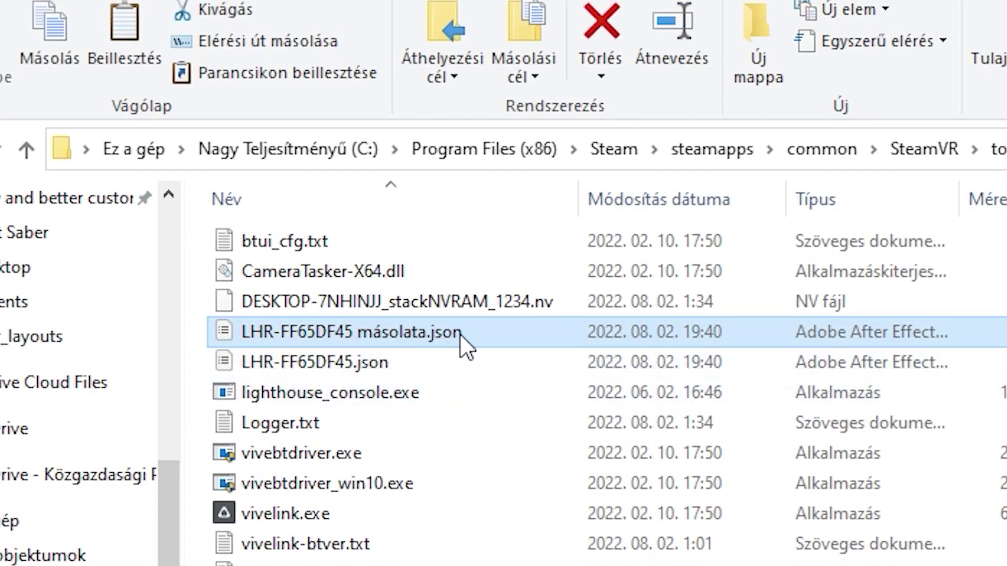
pyautogui.press('F2')
pyautogui.click(418, 332)
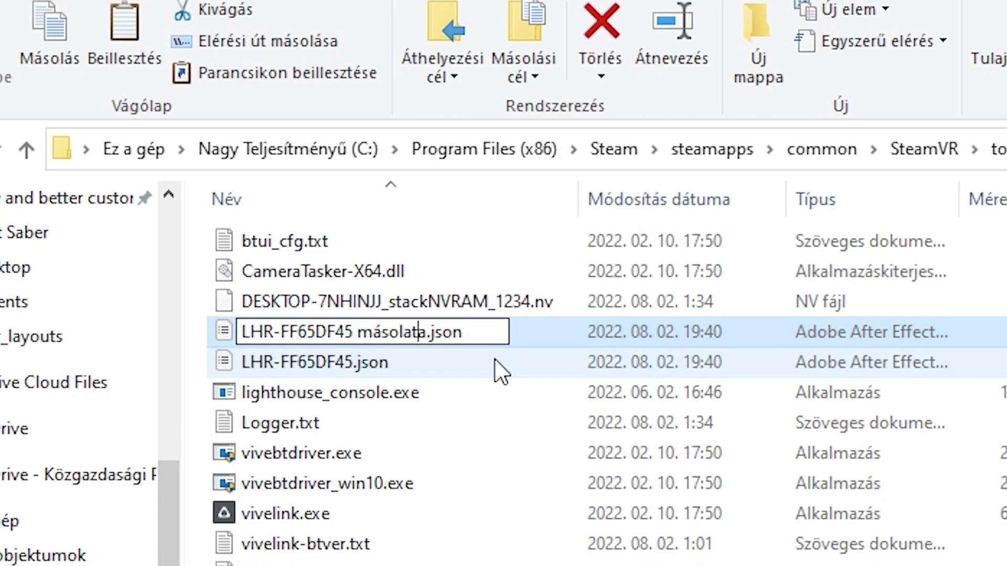
pyautogui.press('Delete')
pyautogui.press('BackSpace')
pyautogui.press('BackSpace')
pyautogui.press('BackSpace')
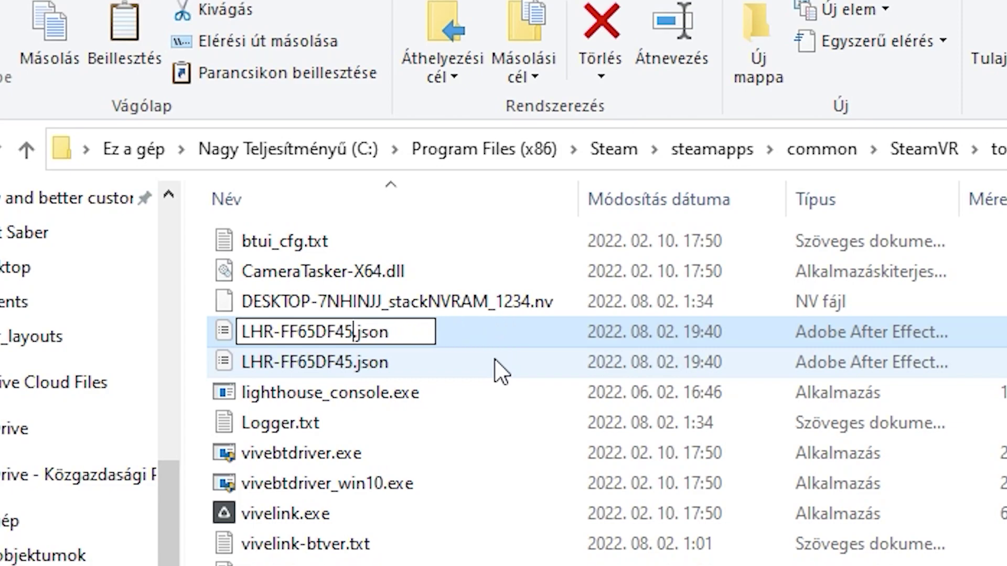
pyautogui.write('controller')
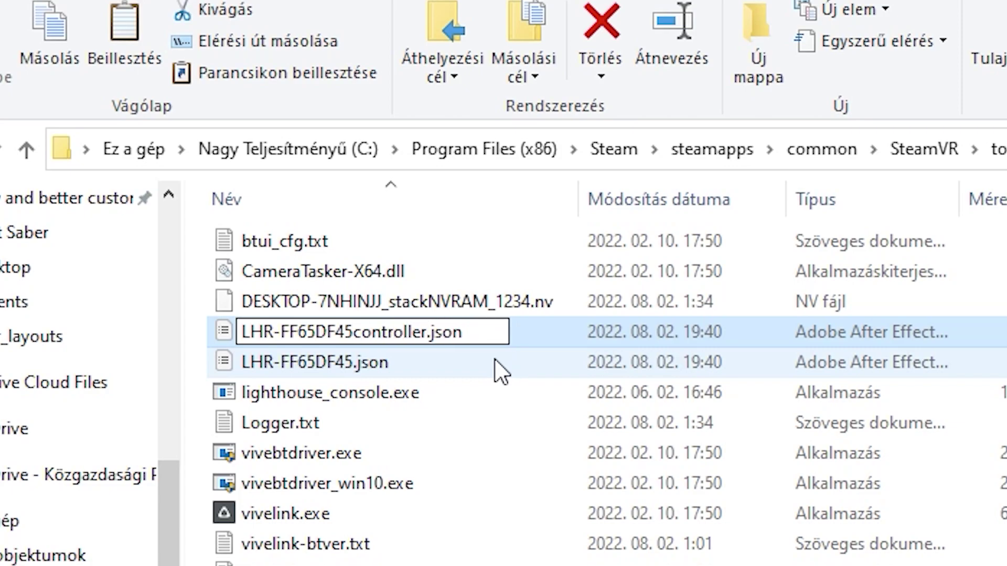
pyautogui.press('Return')
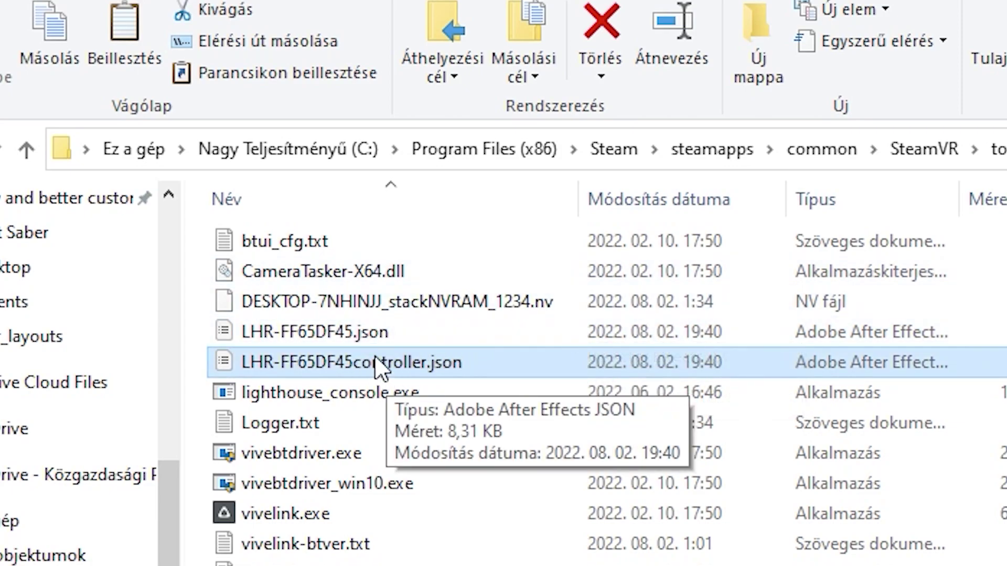
# Step: Rename the original config file to LHR-FF65DF45tracker.json
pyautogui.click(350, 333)
pyautogui.click(350, 333)
pyautogui.click(352, 331)
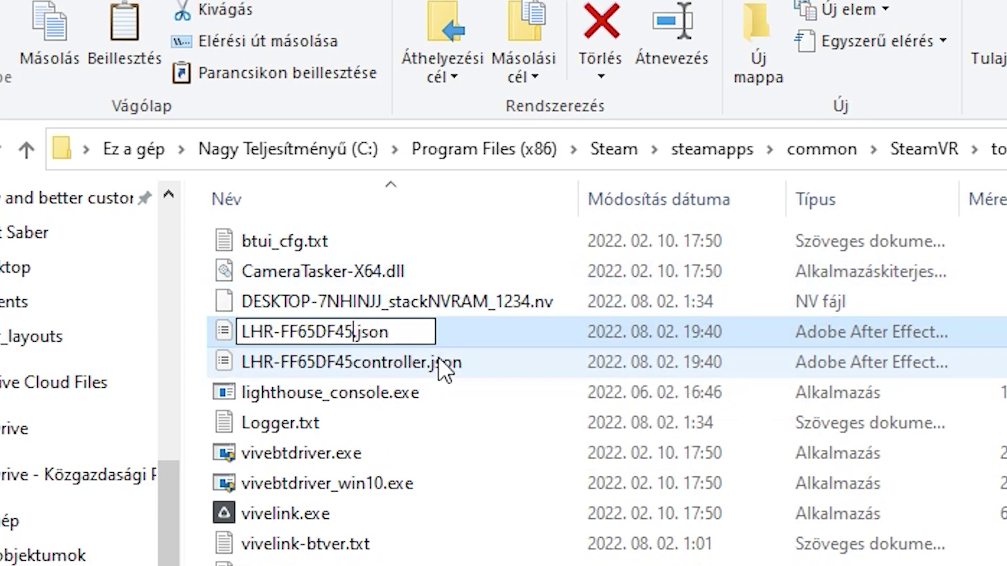
pyautogui.write('tracker')
pyautogui.press('Return')
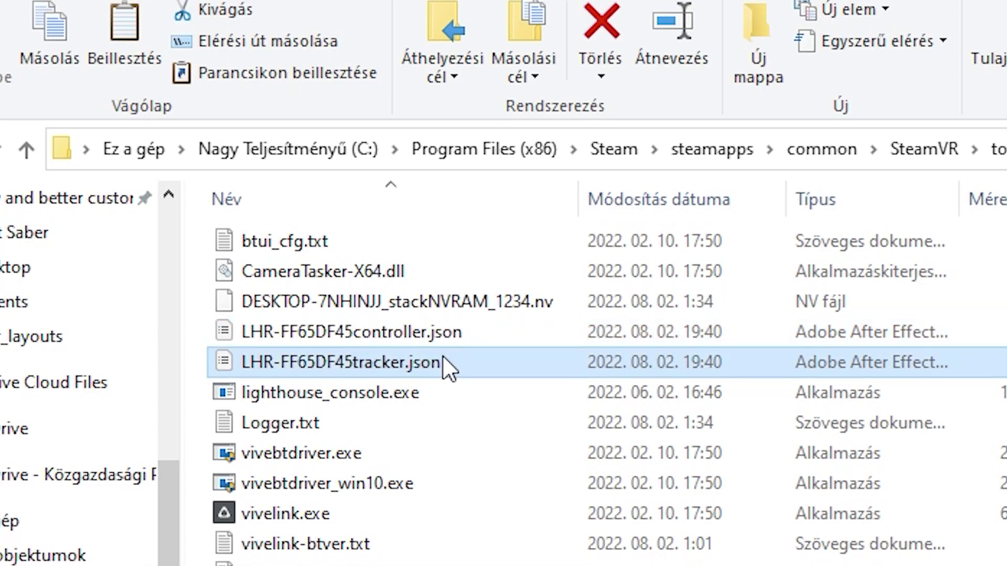
# Step: Open LHR-FF65DF45tracker.json in Notepad via the Open with program list
pyautogui.rightClick(455, 367)
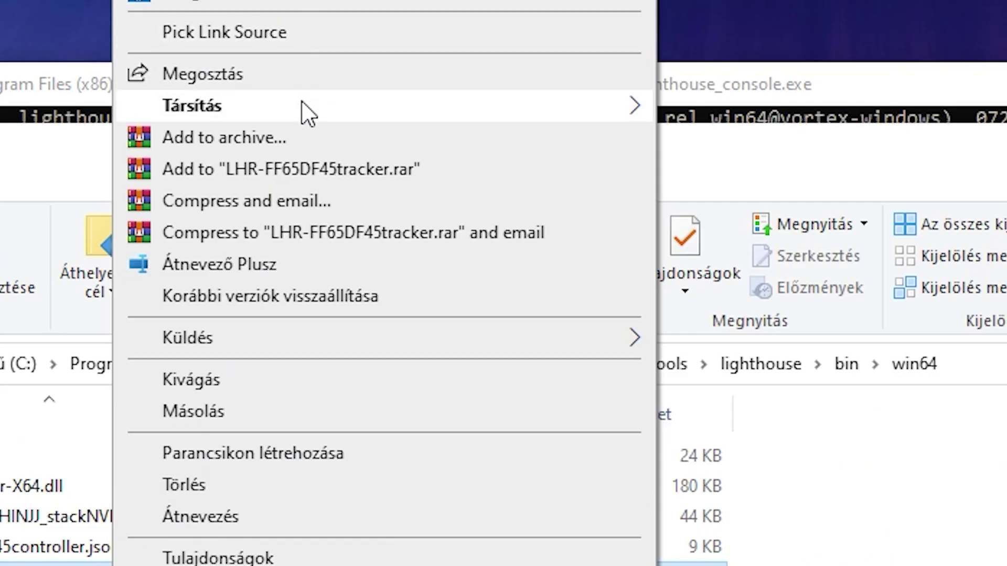
pyautogui.moveTo(309, 113)
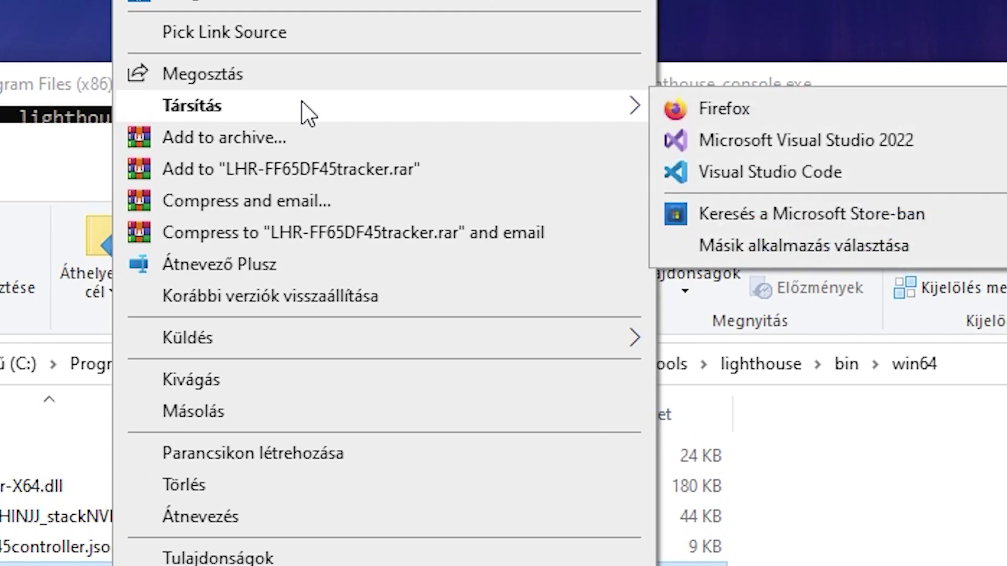
pyautogui.click(760, 259)
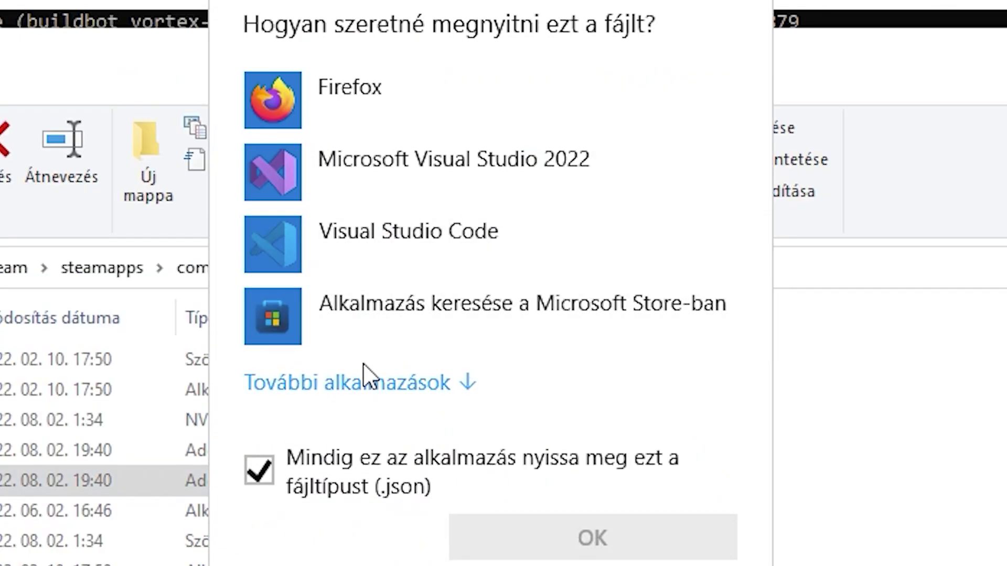
pyautogui.click(367, 379)
pyautogui.scroll(-5, 361, 307)
pyautogui.click(373, 333)
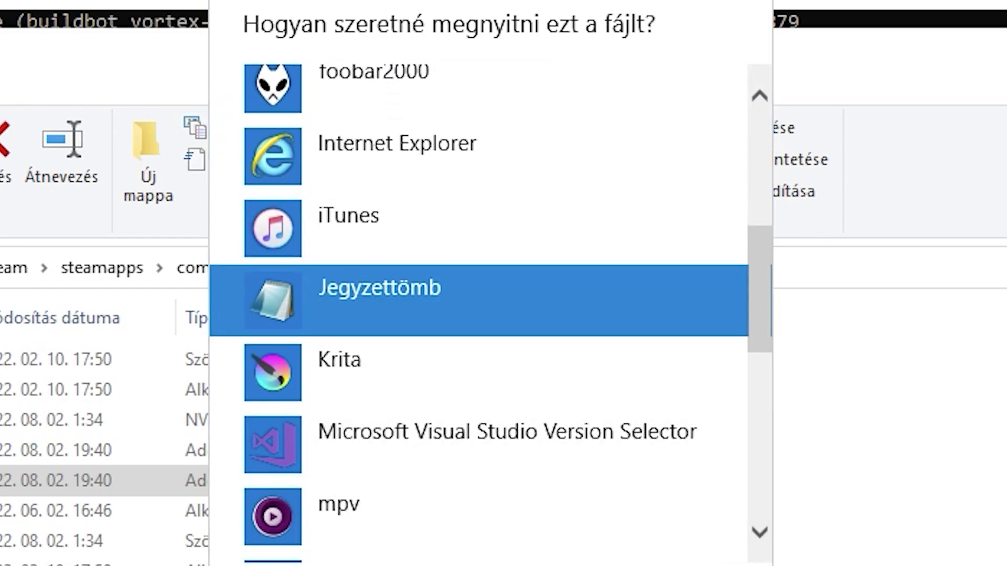
pyautogui.click(527, 546)
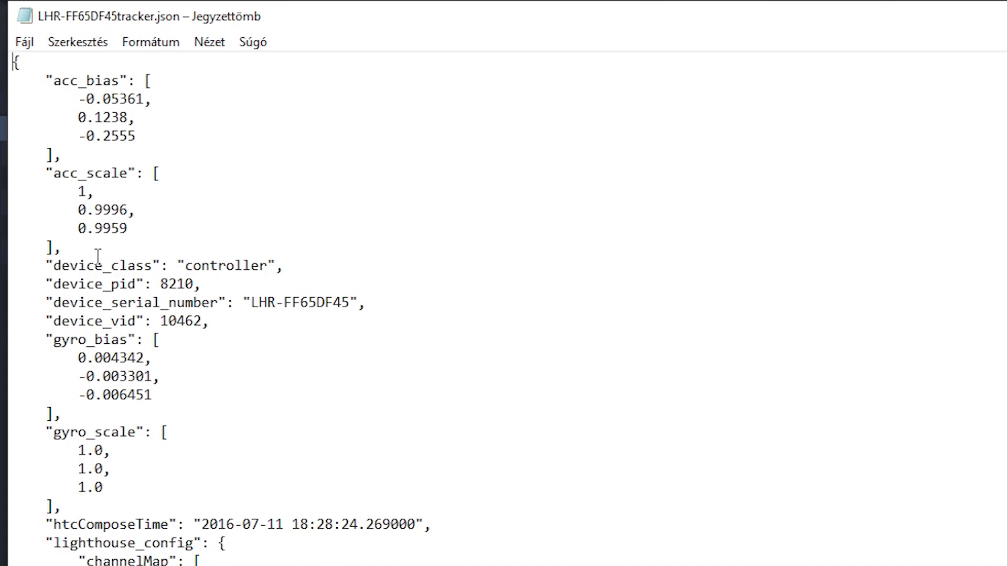
# Step: Change the device_class value from controller to generic_tracker
pyautogui.moveTo(53, 266); pyautogui.dragTo(236, 265)
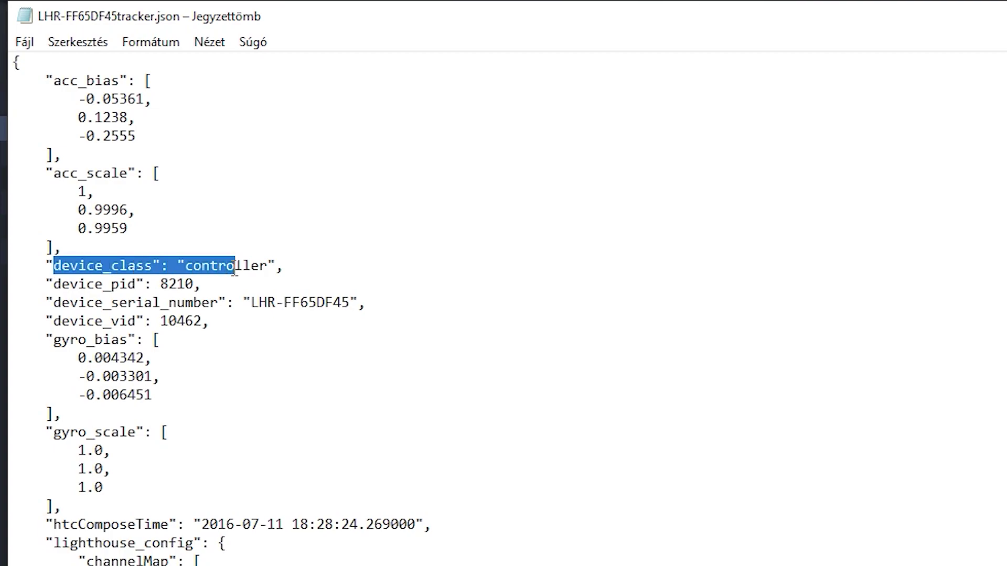
pyautogui.click(249, 266)
pyautogui.moveTo(268, 266); pyautogui.dragTo(188, 269)
pyautogui.write('generic_tr')
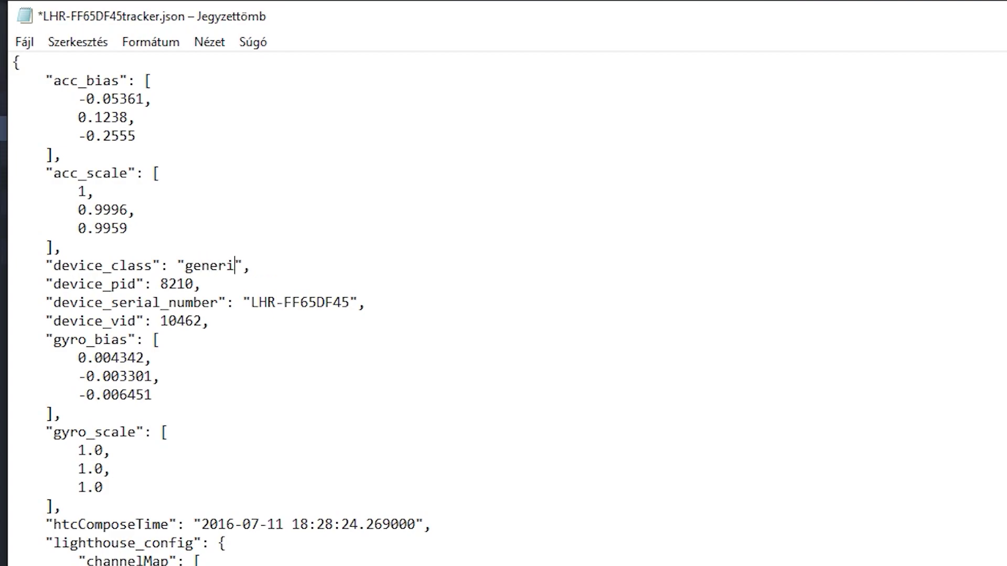
pyautogui.write('acker')
# Step: Replace the model_number, render_model and revision lines with the pasted Vive Tracker lines, then save
pyautogui.scroll(-15, 321, 407)
pyautogui.scroll(-20, 322, 403)
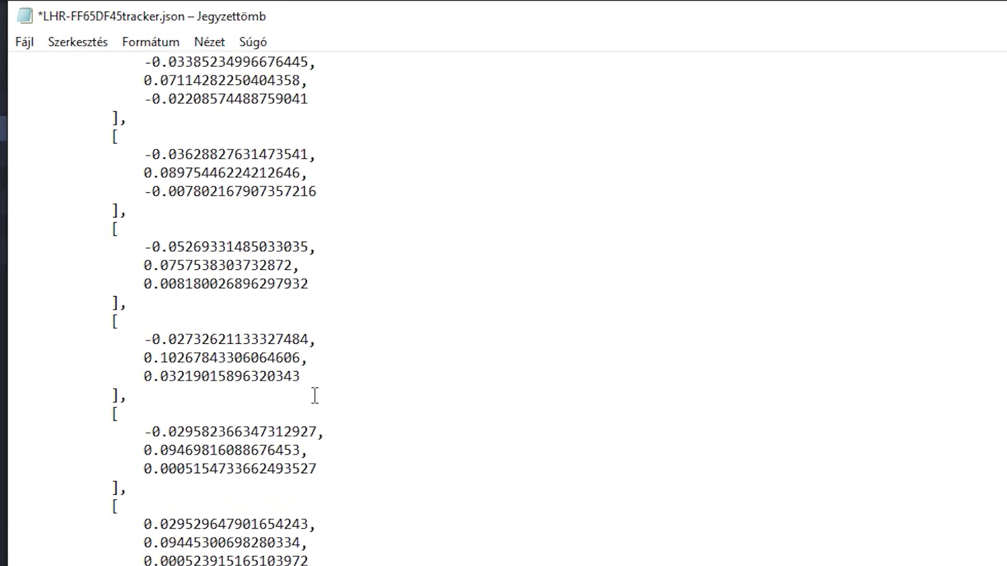
pyautogui.scroll(-9, 315, 386)
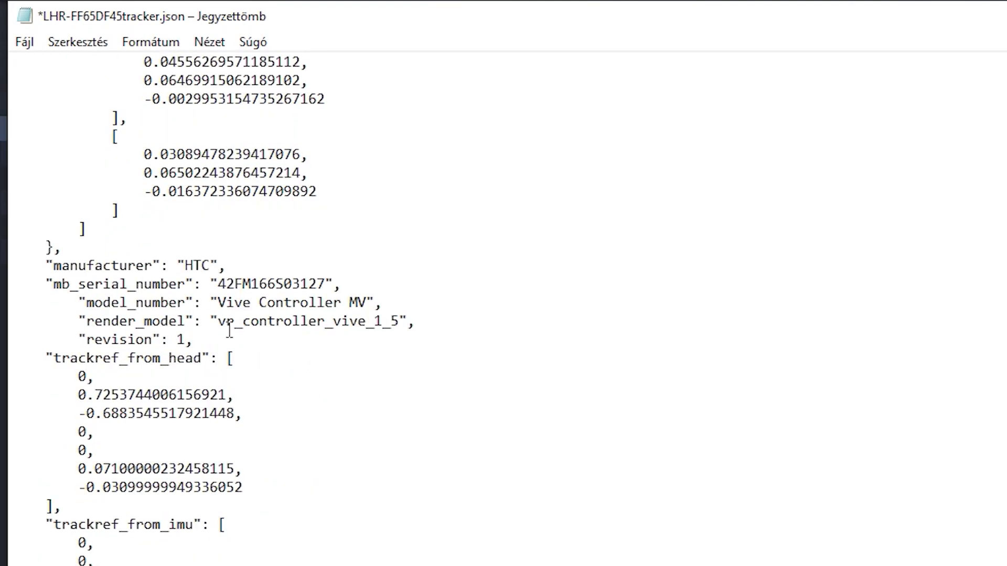
pyautogui.moveTo(29, 266)
pyautogui.mouseDown()
pyautogui.moveTo(364, 272)
pyautogui.moveTo(364, 291)
pyautogui.mouseUp()
pyautogui.click(182, 300)
pyautogui.moveTo(17, 303); pyautogui.dragTo(278, 344)
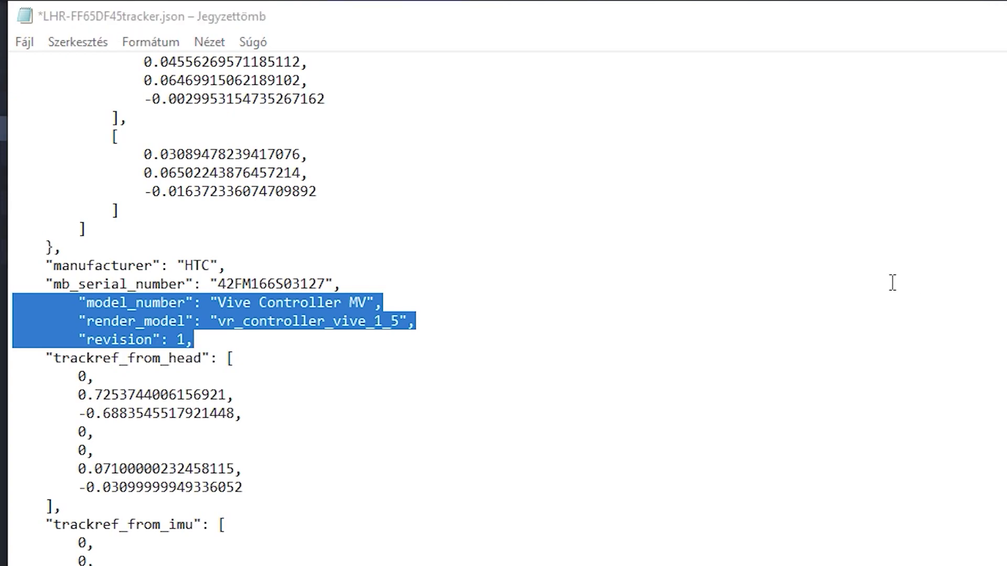
pyautogui.click(360, 374)
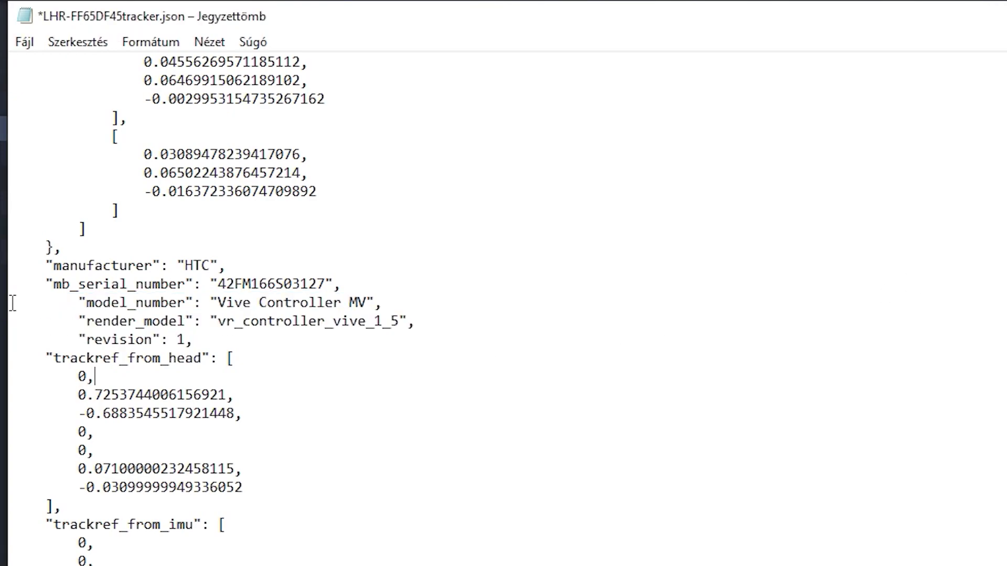
pyautogui.moveTo(193, 341); pyautogui.dragTo(13, 302)
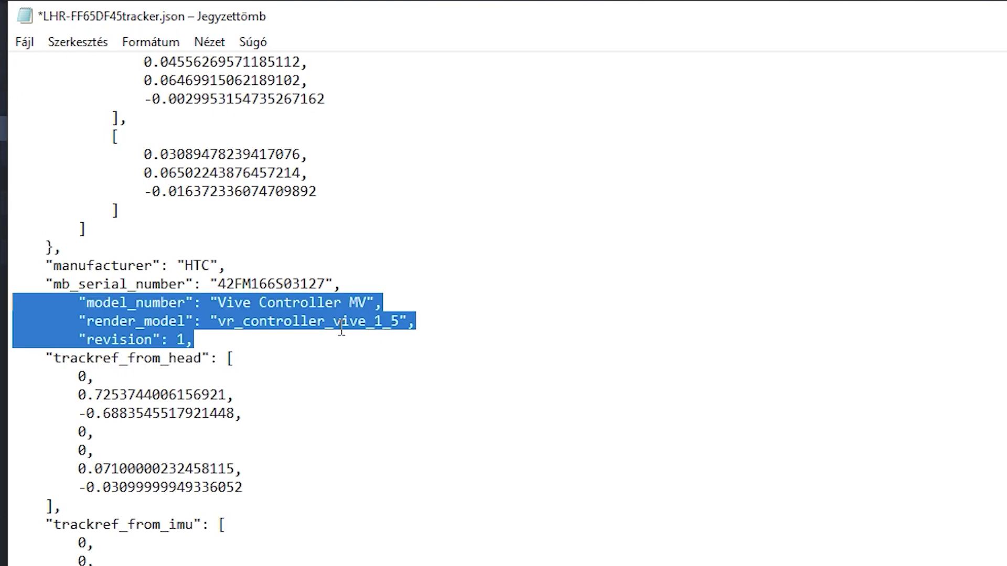
pyautogui.write('"model_name": "Vive Tracker PVT",         "render_model": "vr_tracker_vive_1_0",         "revision": 1,         "tracked_controller_role": "",')
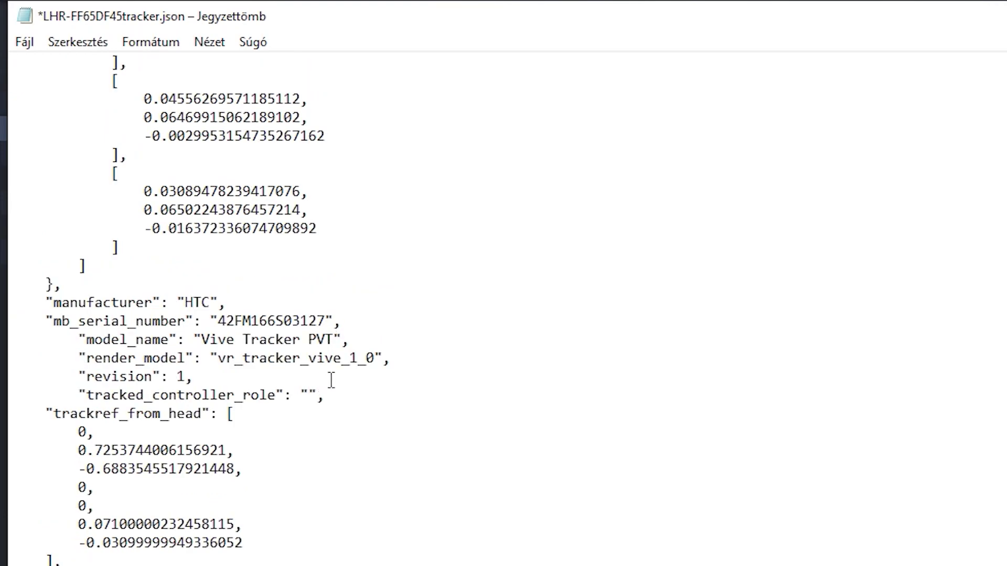
pyautogui.scroll(-1, 340, 402)
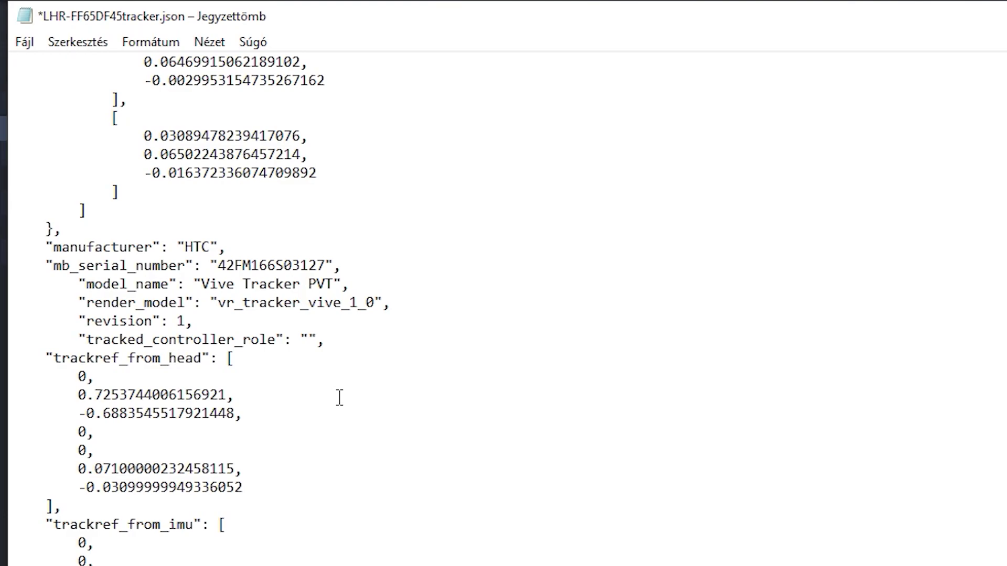
pyautogui.hotkey('ctrl', 's')
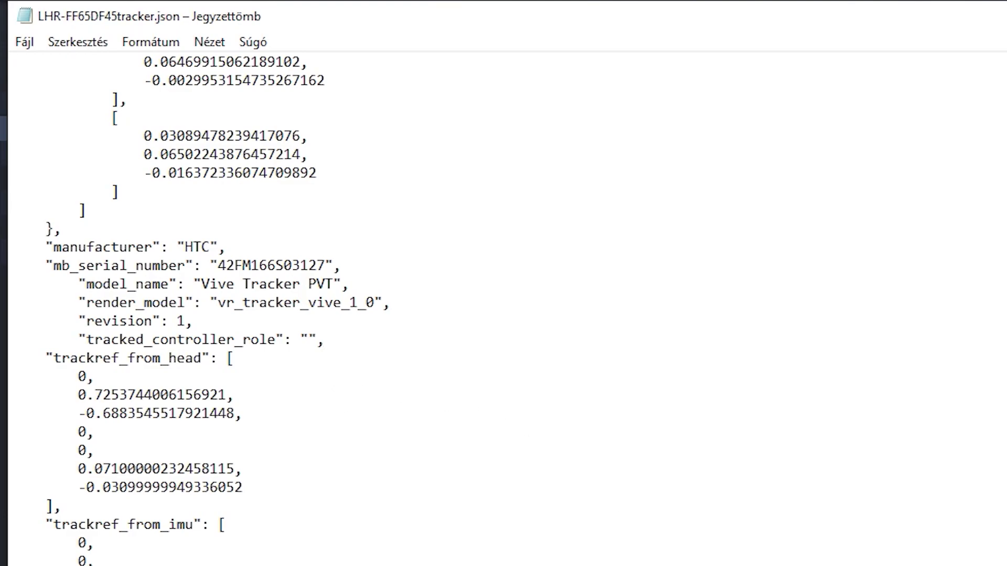
# Step: Begin the uploadconfig command in the console and check the exact JSON file names
pyautogui.hotkey('alt', 'Tab')
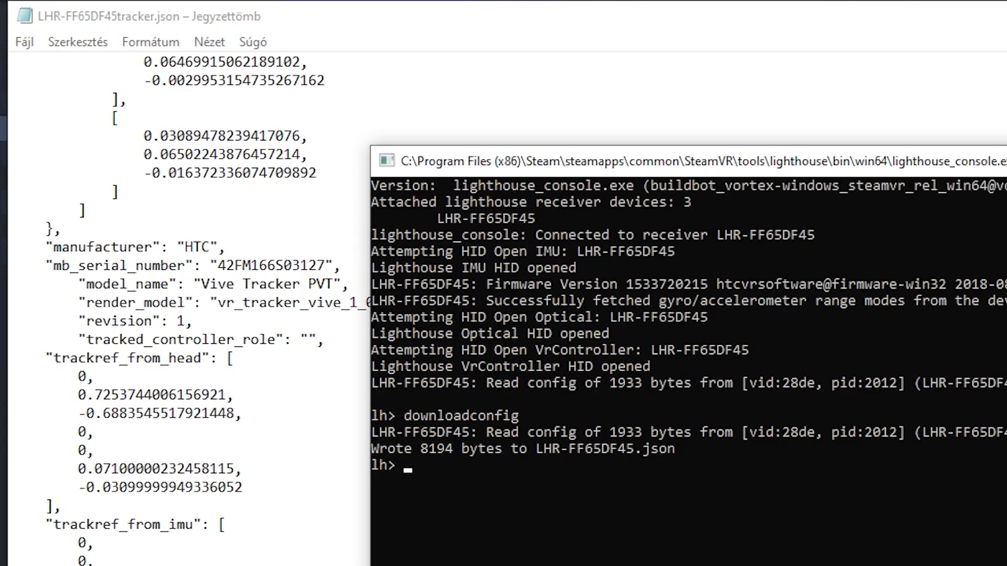
pyautogui.write('uploadconfig')
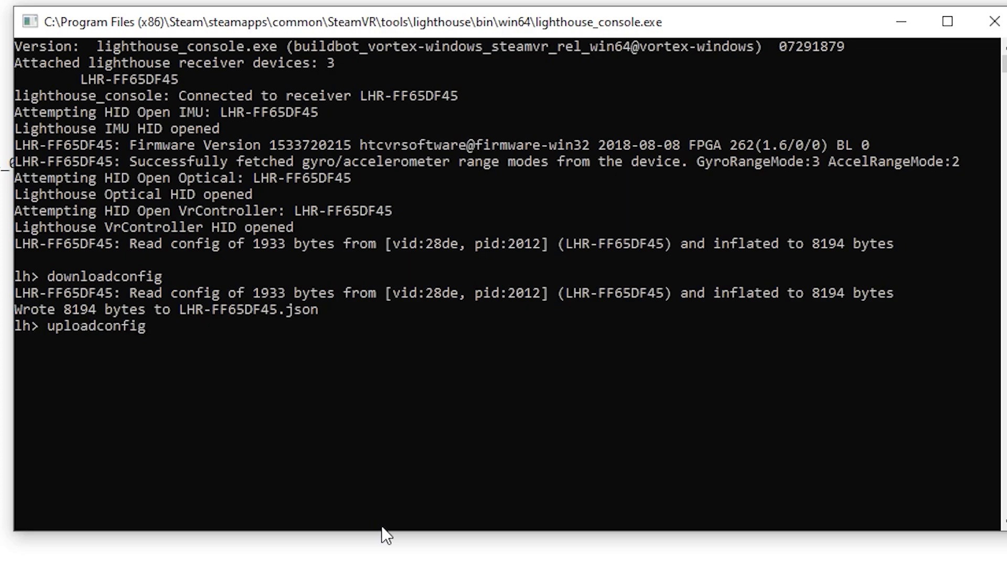
pyautogui.hotkey('alt', 'Tab')
pyautogui.click(105, 357)
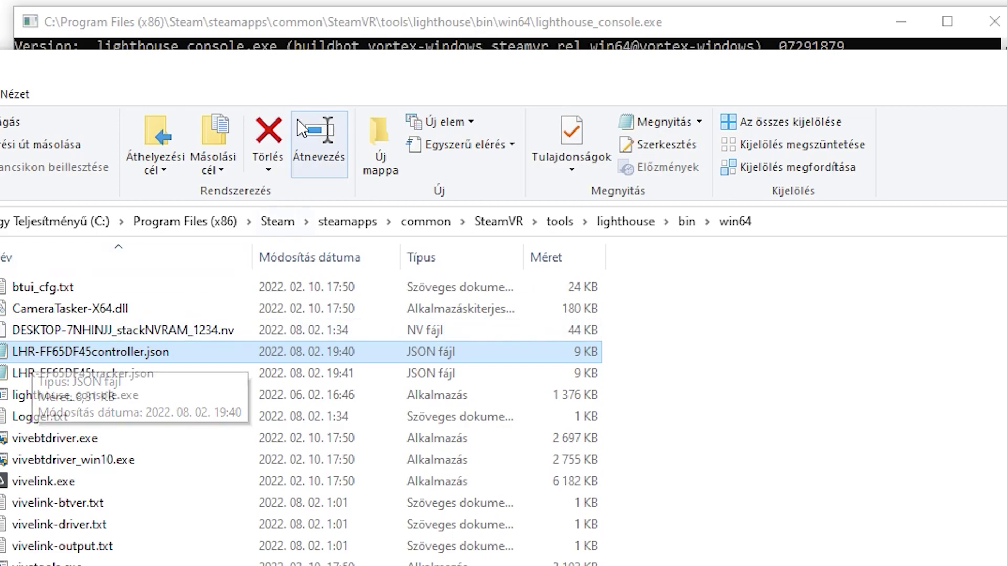
pyautogui.moveTo(291, 73); pyautogui.dragTo(296, 87)
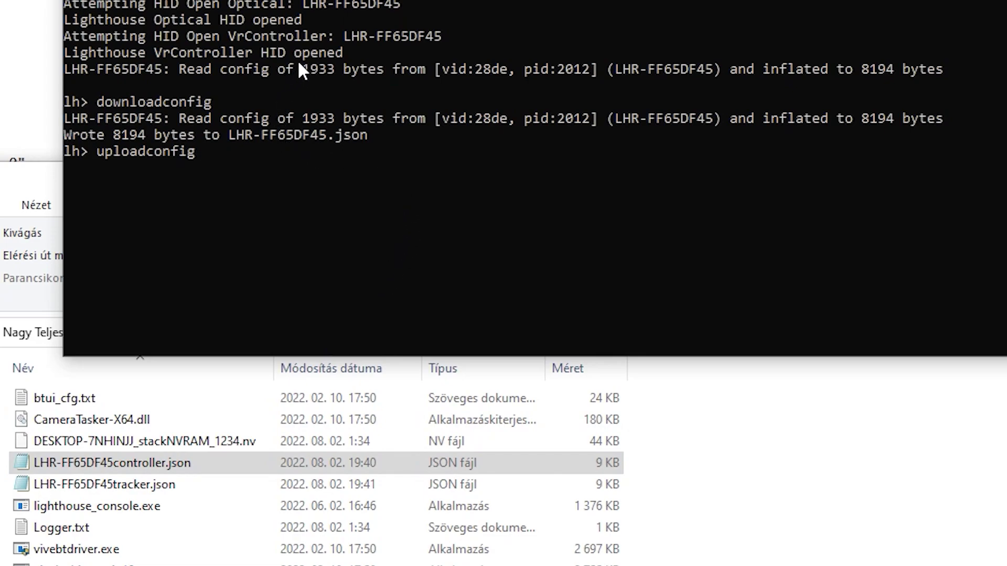
# Step: Upload LHR-FF65DF45tracker.json to the device with uploadconfig, then run poweroff
pyautogui.moveTo(162, 69); pyautogui.dragTo(70, 72)
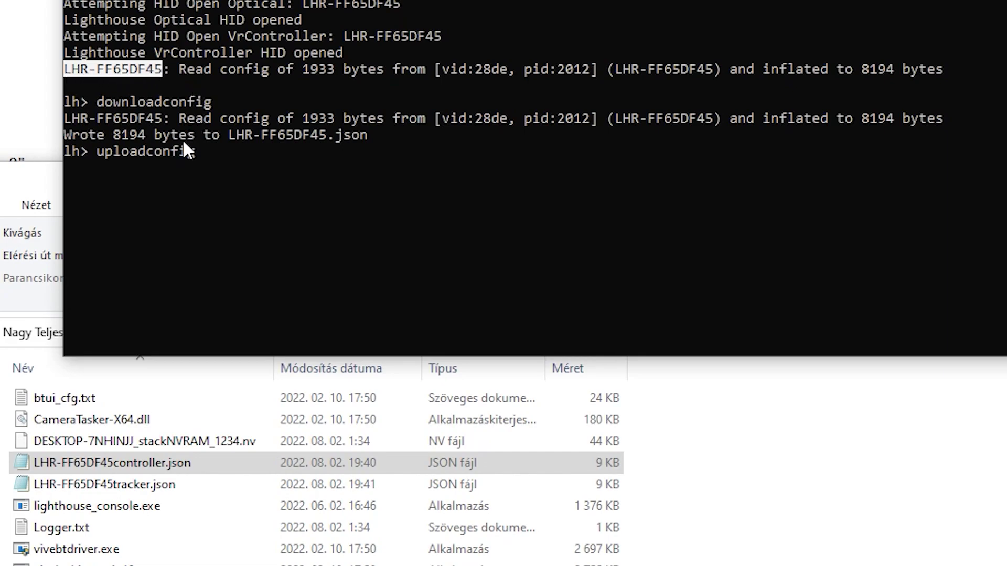
pyautogui.click(220, 155)
pyautogui.write('LHR-')
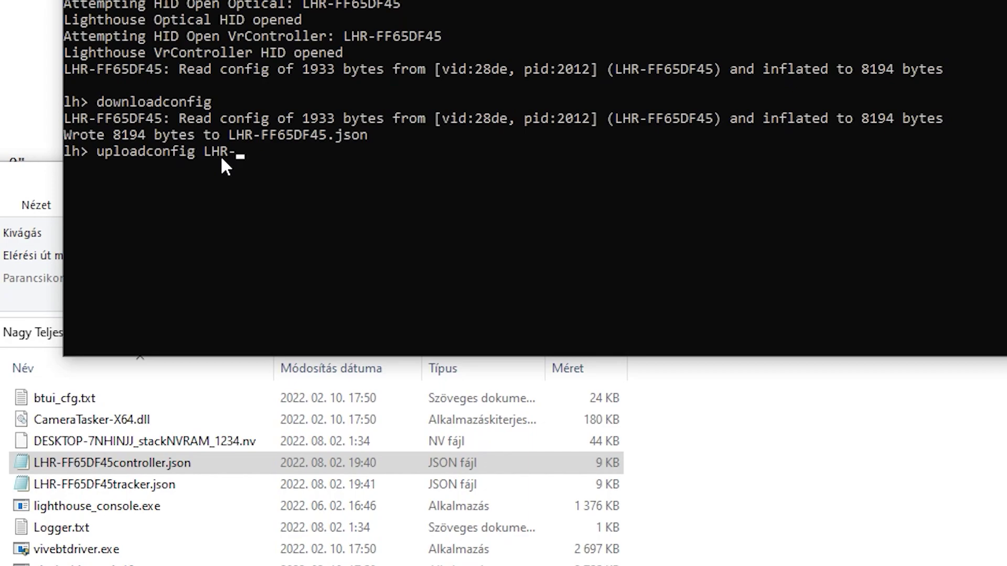
pyautogui.write('FF65')
pyautogui.write('DF')
pyautogui.write('45tracker.json')
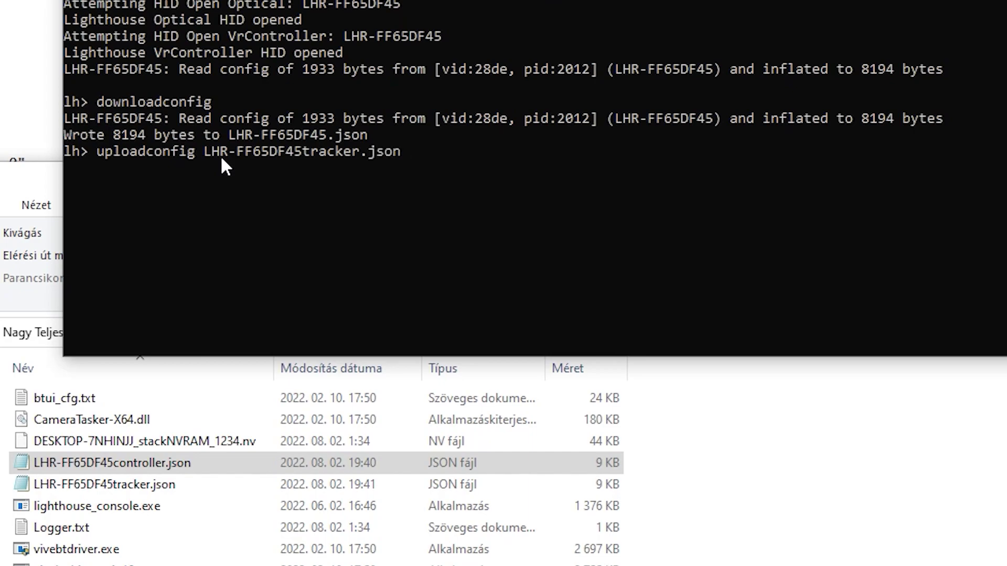
pyautogui.press('Return')
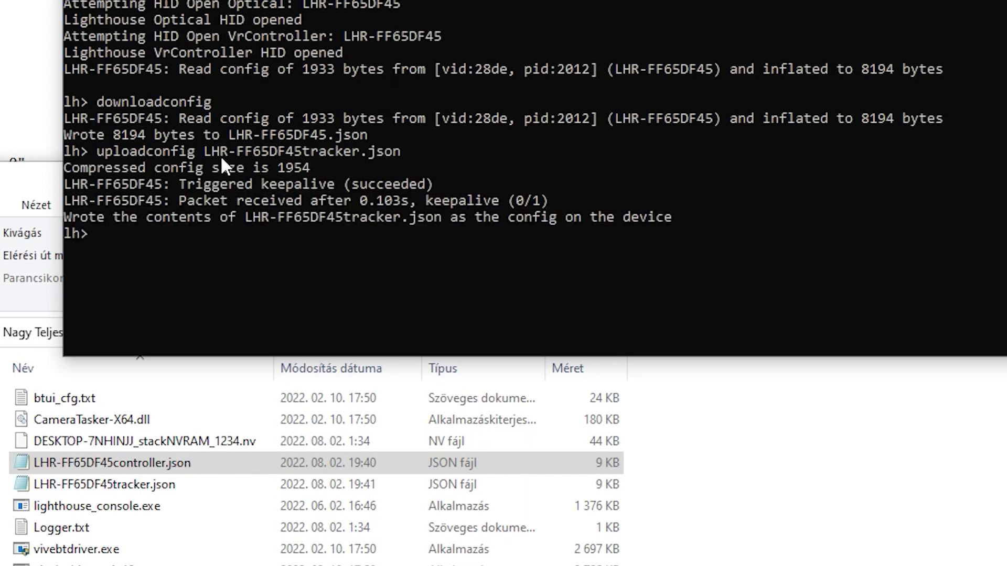
pyautogui.write('powero')
pyautogui.write('ff')
pyautogui.press('Return')
# Step: Quit lighthouse_console with the q command
pyautogui.write('q')
pyautogui.press('Return')
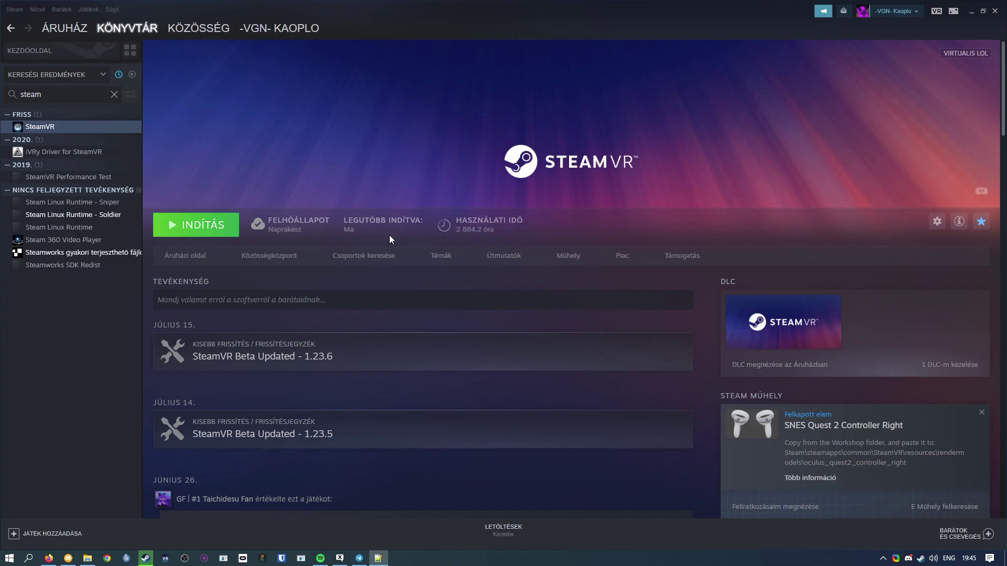
# Step: Launch SteamVR with INDÍTÁS and choose Játékvezérlő párosítása from the controller icon's menu
pyautogui.click(199, 223)
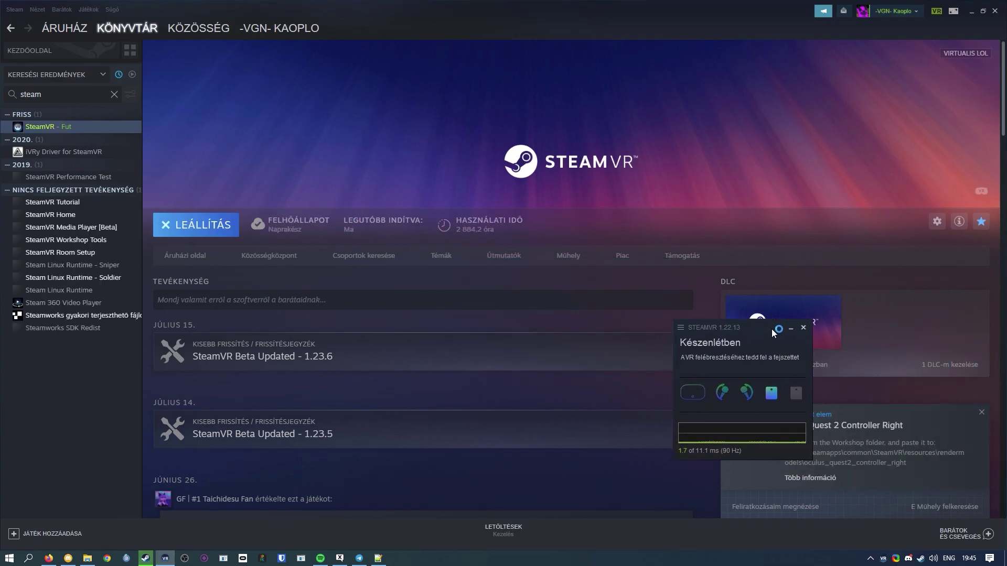
pyautogui.moveTo(745, 404)
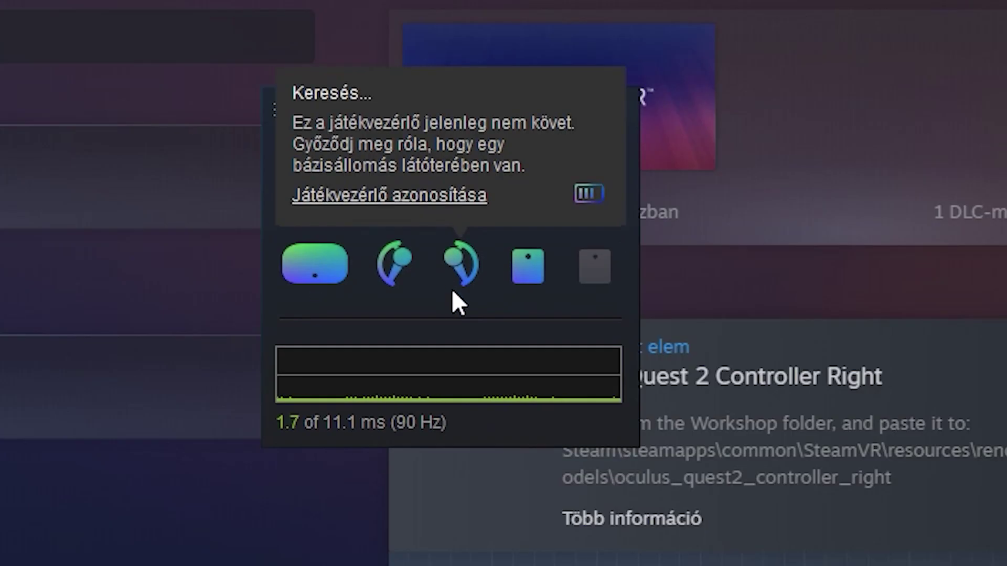
pyautogui.rightClick(460, 272)
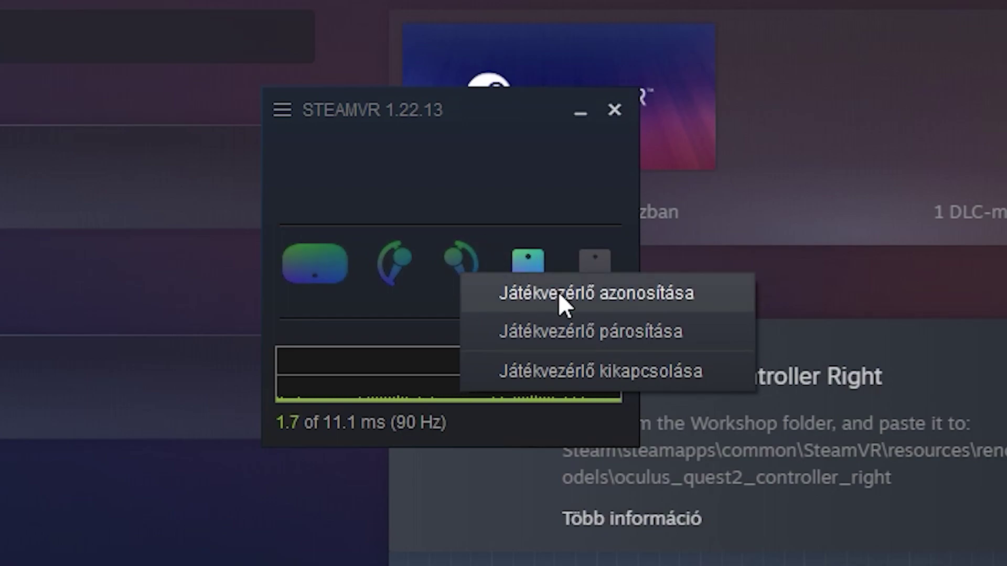
pyautogui.click(548, 335)
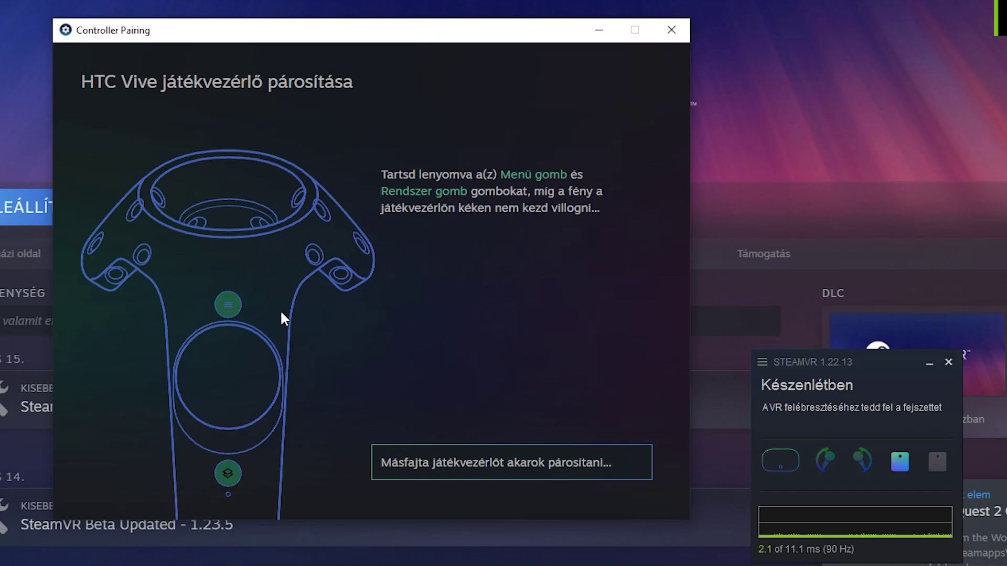
# Step: Pick another device type, trying HTC Vive tracker then HTC Vive controller, and pair another device
pyautogui.click(450, 472)
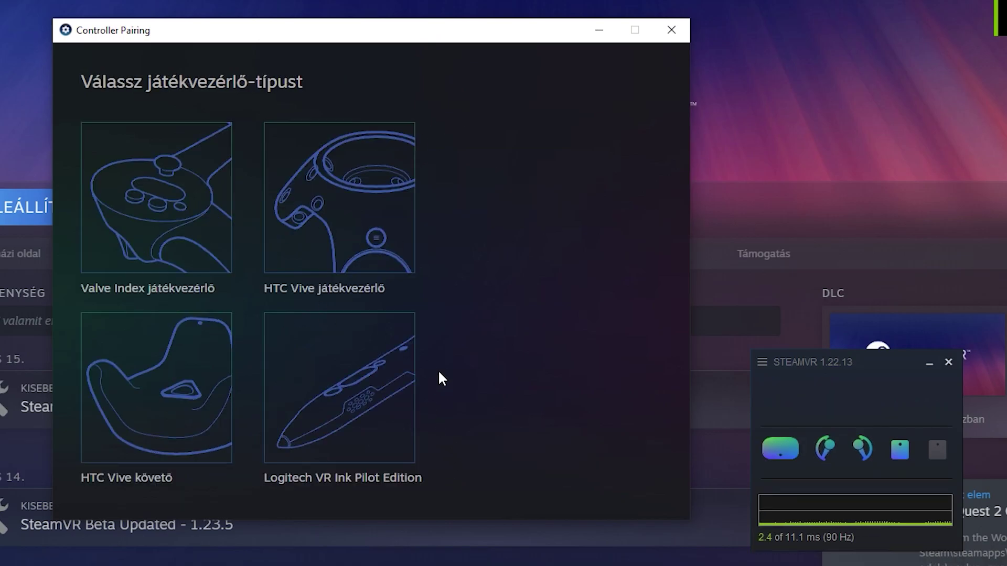
pyautogui.click(168, 389)
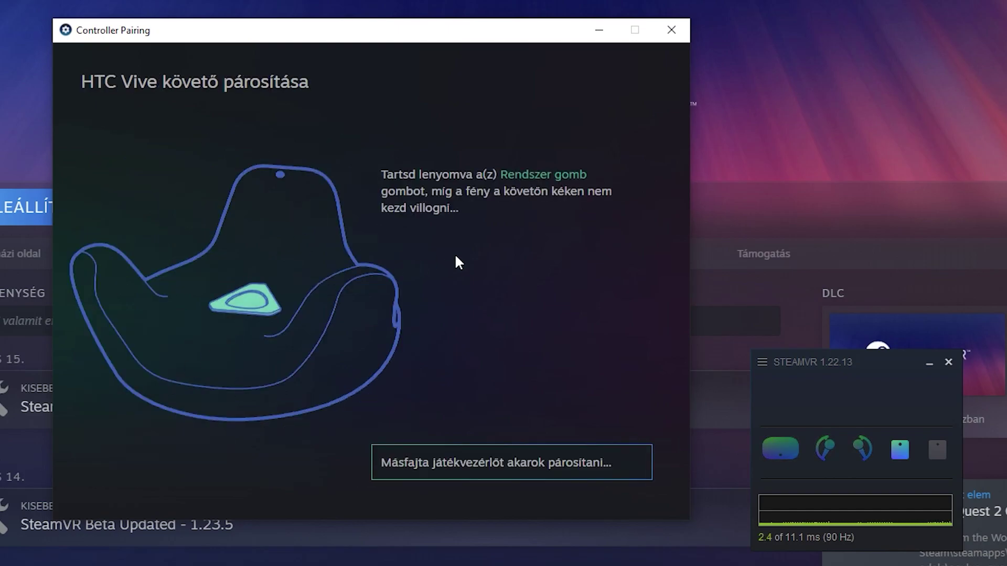
pyautogui.click(508, 470)
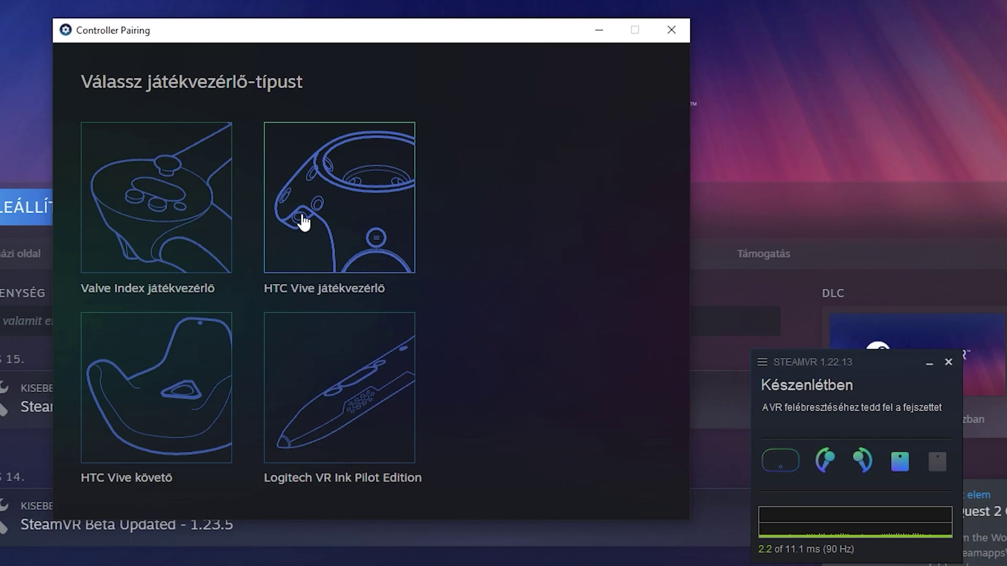
pyautogui.click(322, 219)
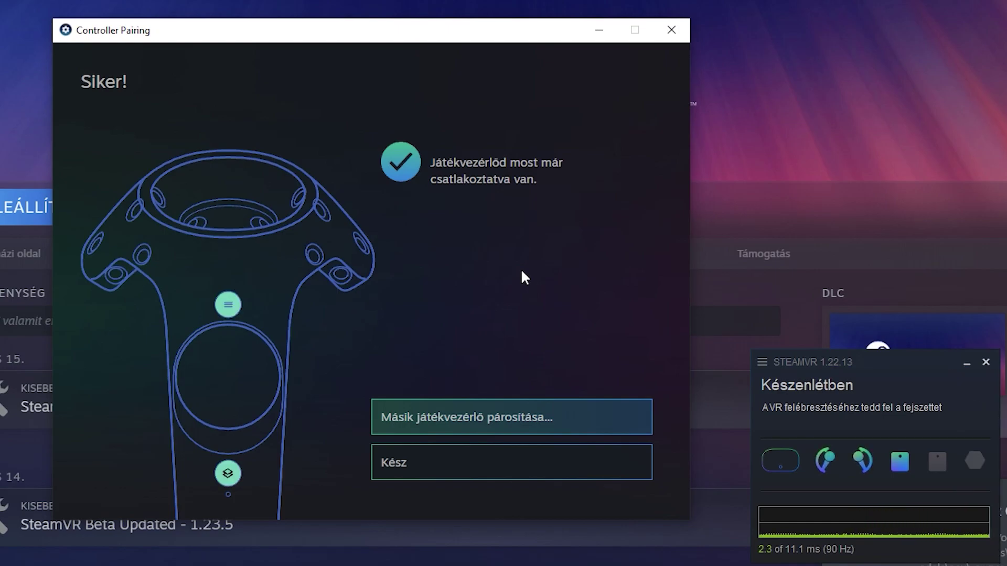
pyautogui.click(492, 426)
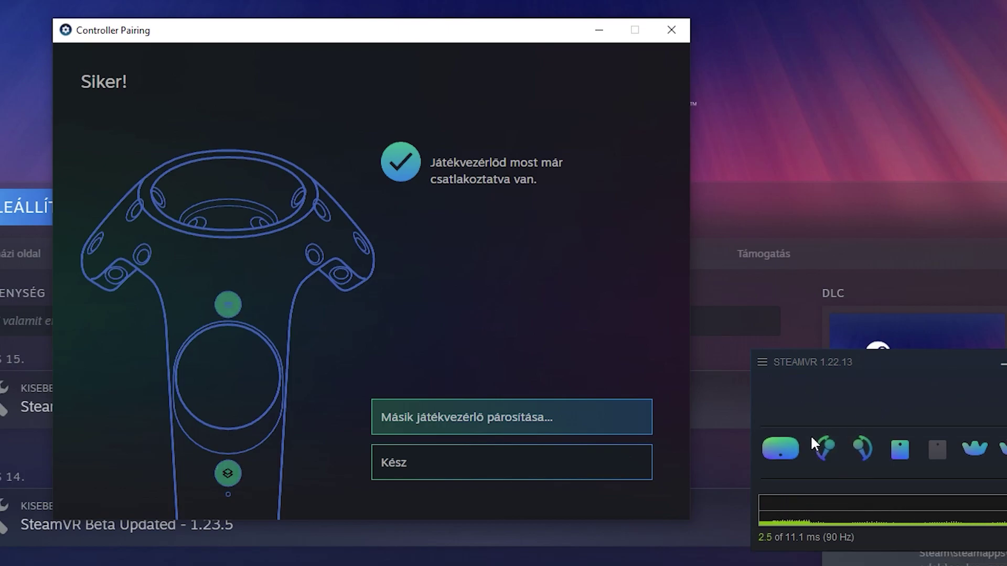
# Step: Close pairing with Kész and choose VR nézet mutatása from SteamVR's main menu
pyautogui.rightClick(822, 404)
pyautogui.click(501, 451)
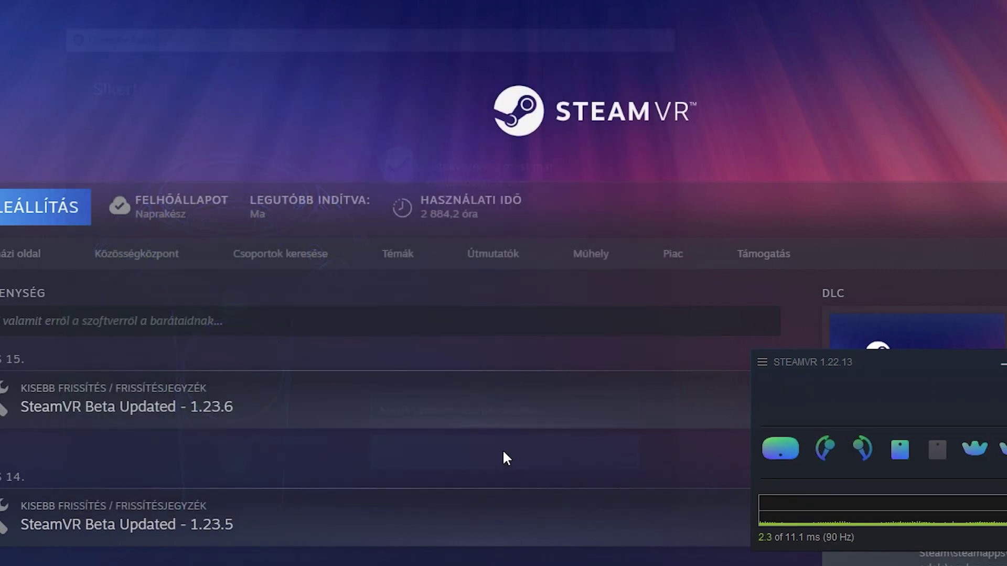
pyautogui.rightClick(871, 438)
pyautogui.click(886, 448)
pyautogui.click(794, 369)
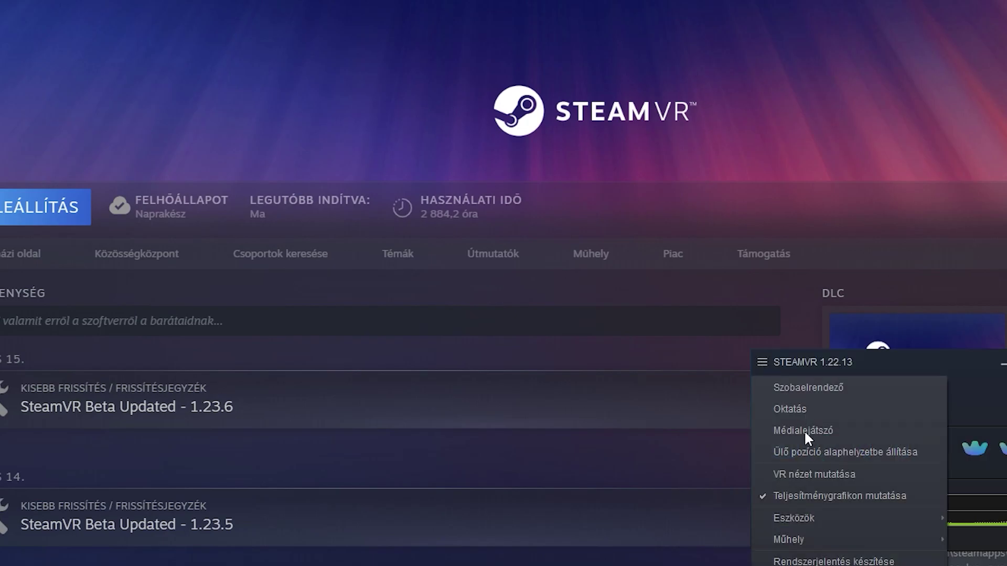
pyautogui.click(816, 473)
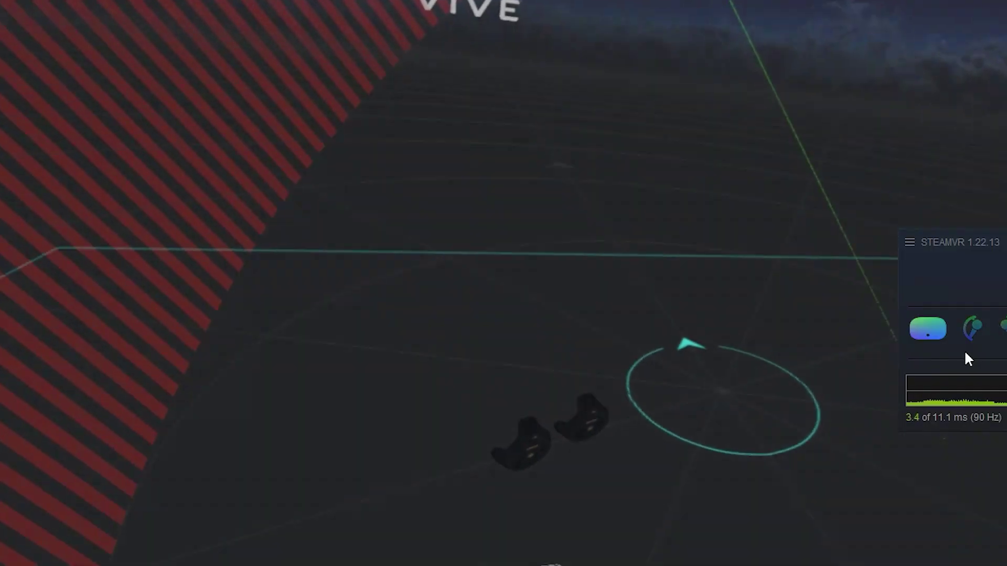